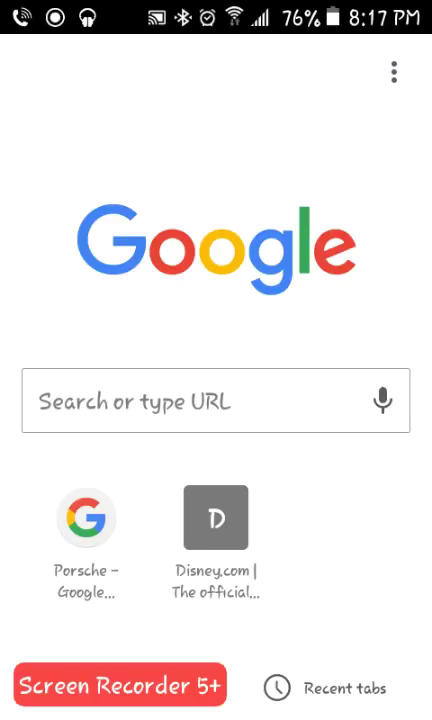
# Turn off Chrome's Merge tabs and apps setting, confirm with OK, and go to the home screen
pyautogui.click(394, 72)
pyautogui.click(180, 430)
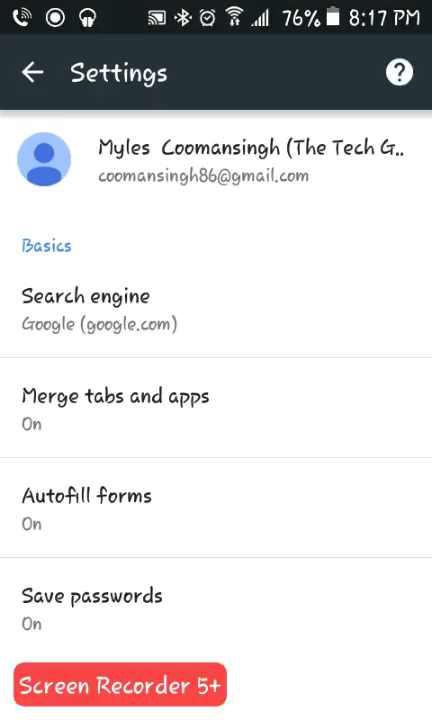
pyautogui.click(115, 408)
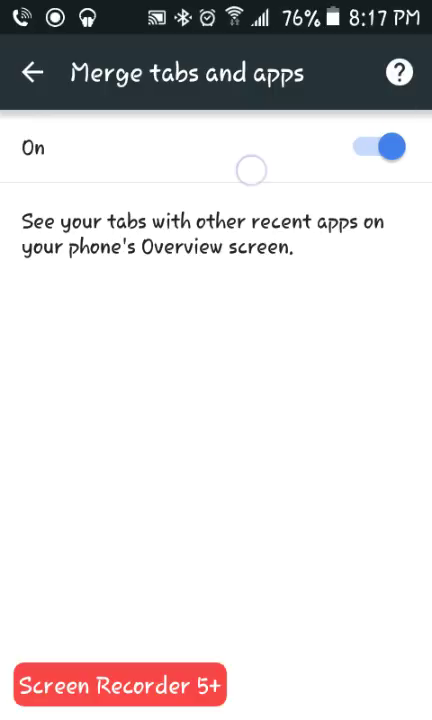
pyautogui.click(380, 147)
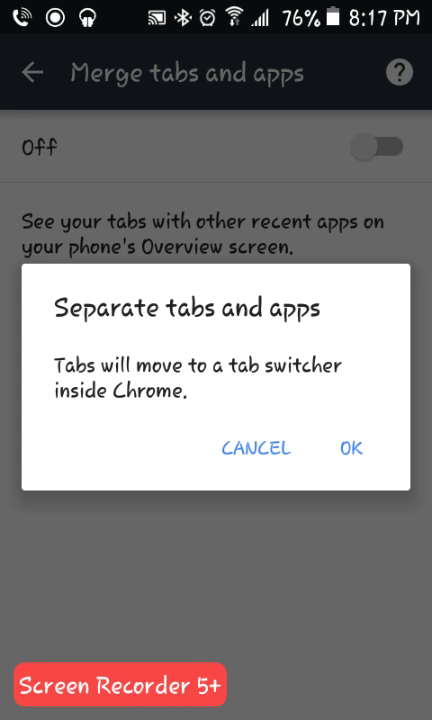
pyautogui.click(350, 447)
pyautogui.press('Home')
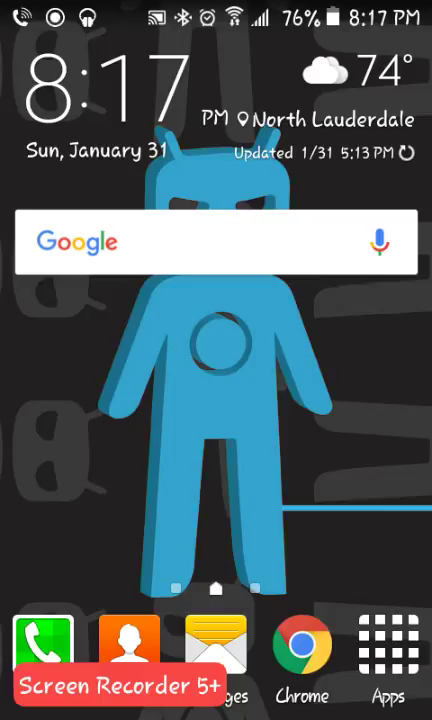